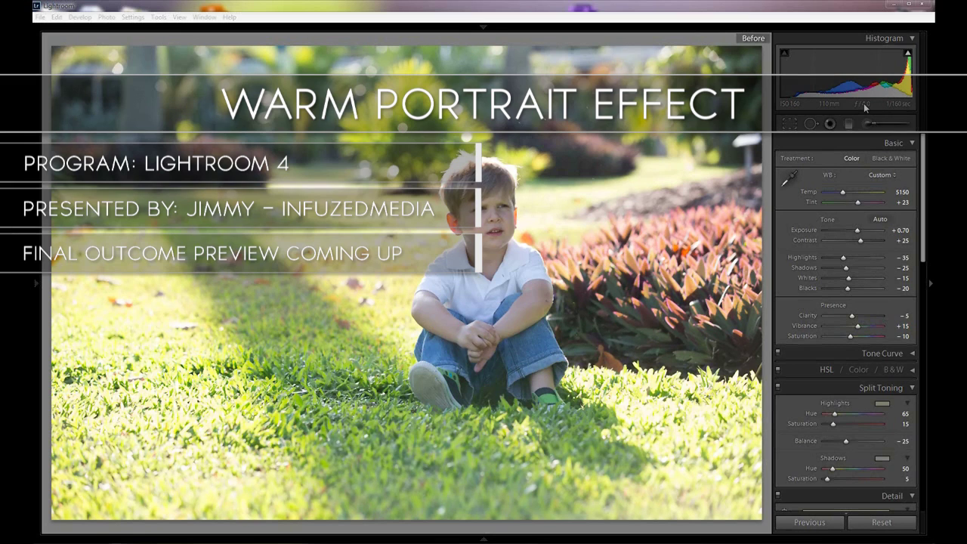
Compare the edited portrait with its original version and reset all develop settings
left_click(789, 11)
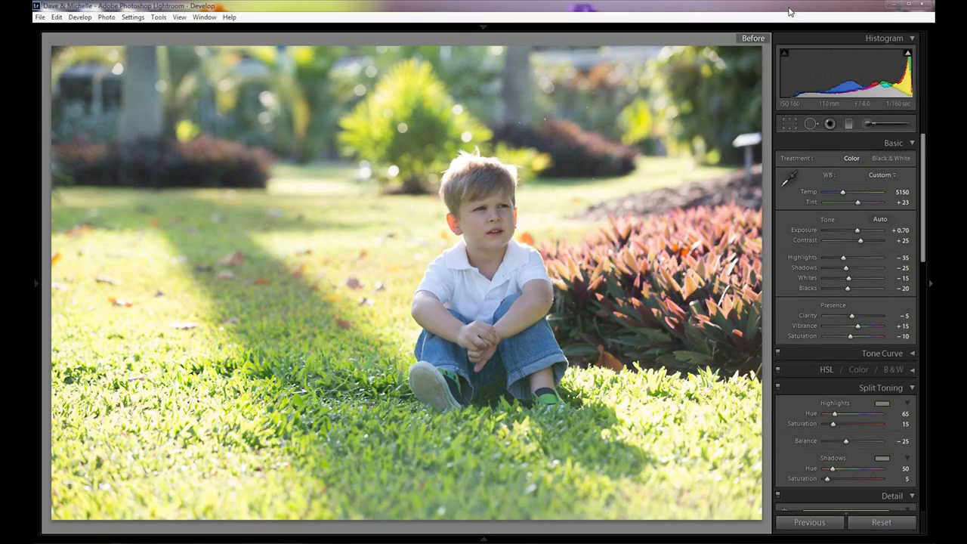
key("backslash")
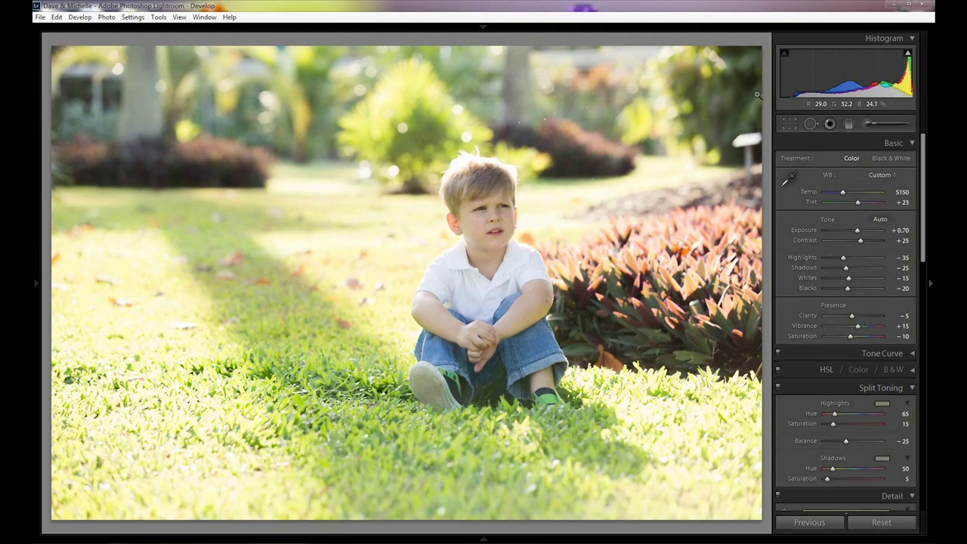
key("backslash")
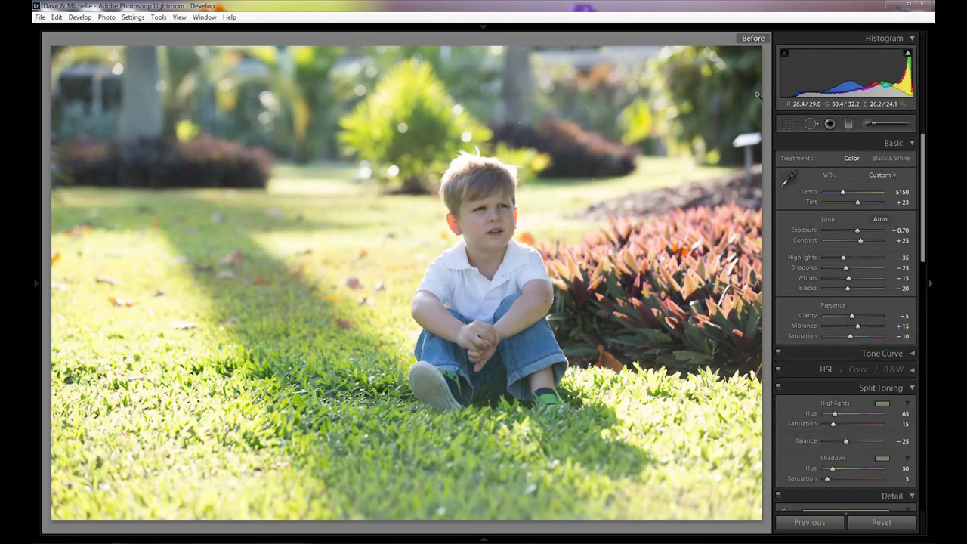
key("backslash")
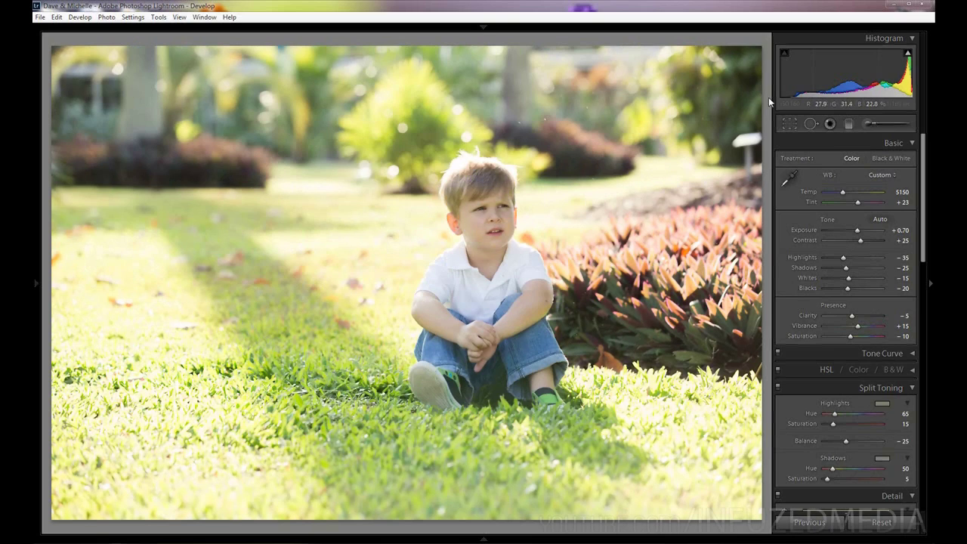
left_click(884, 521)
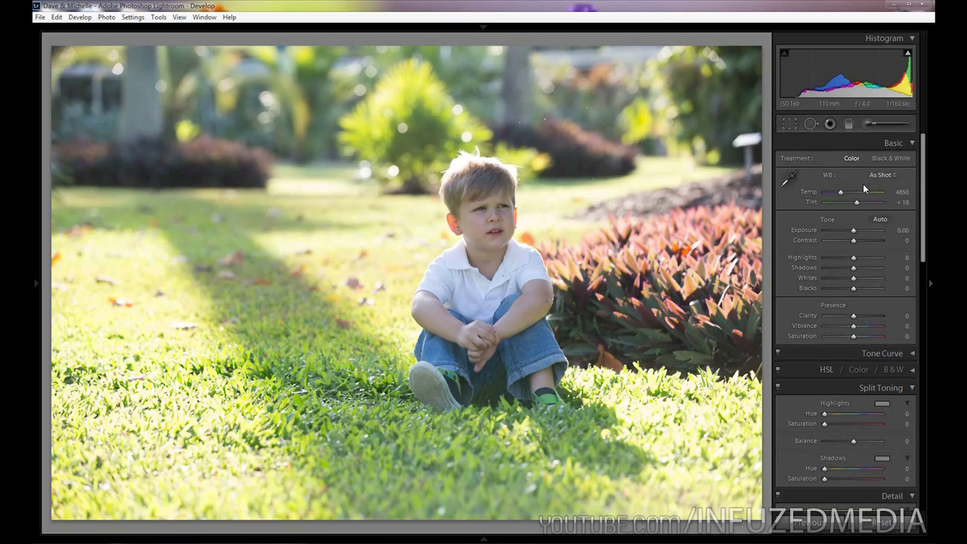
Warm and brighten the photo with Temp 5300, Tint +23, Exposure +0.70 and Contrast +30
key("Up")
key("Up")
key("Up")
left_click_drag(847, 232, 851, 232)
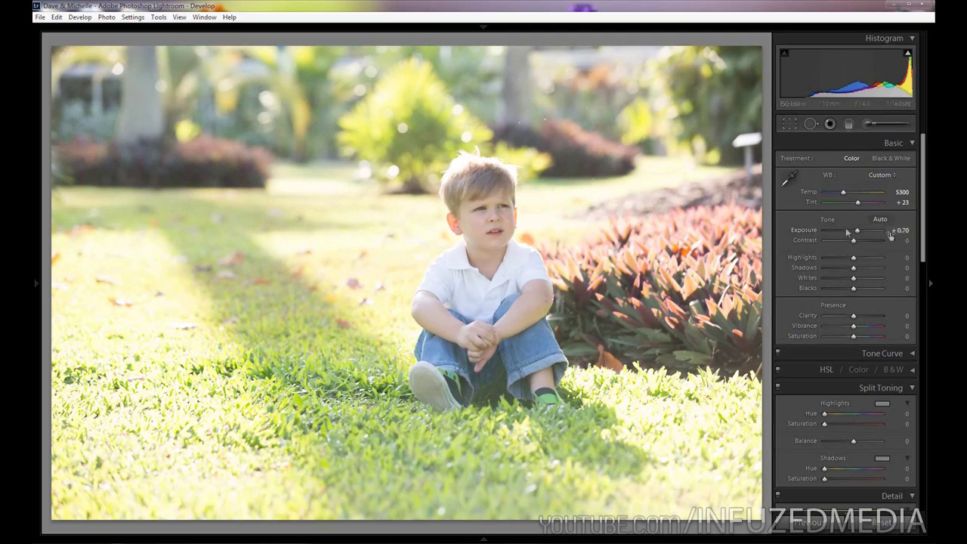
left_click_drag(853, 240, 863, 243)
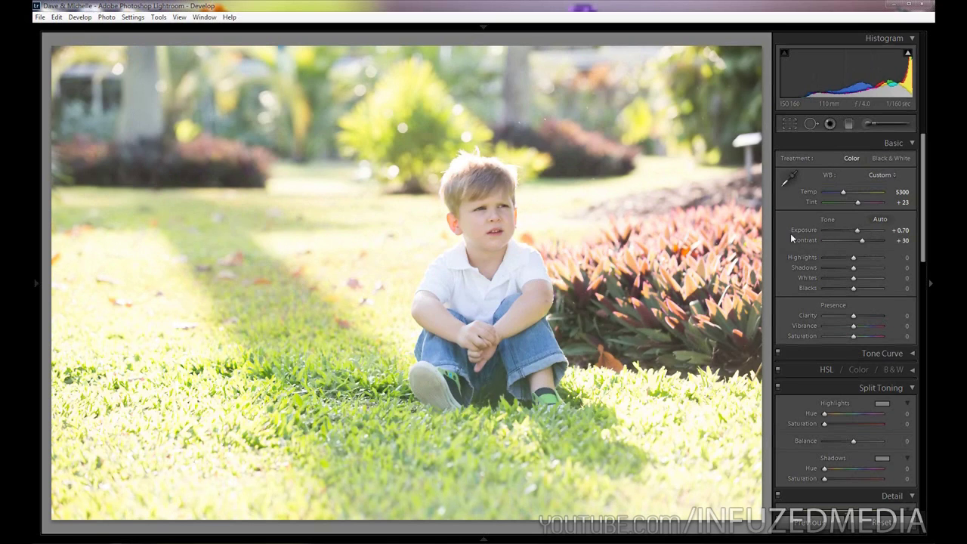
Set Highlights to -30 and Shadows, Whites and Blacks to -25, and compare the result with the original photo
left_click(846, 258)
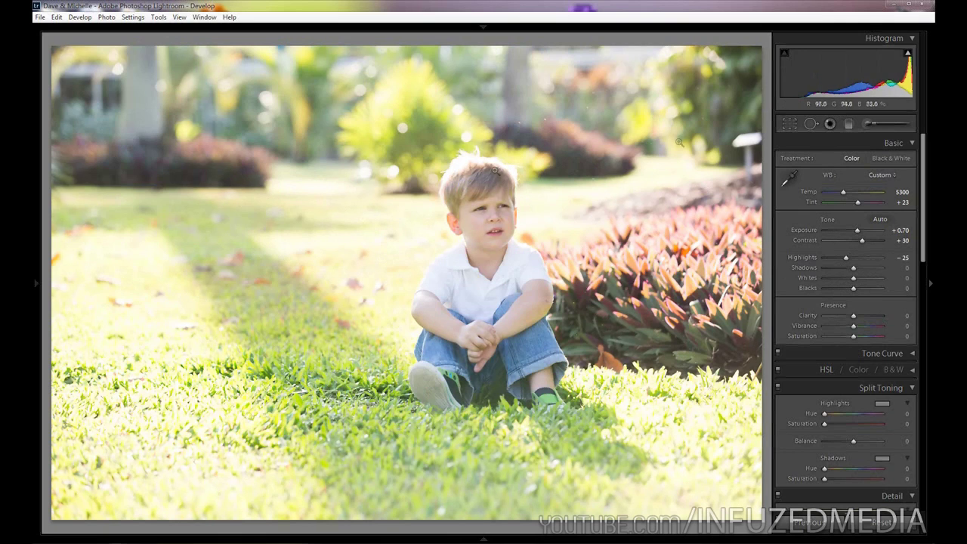
scroll(853, 259, "down", 1)
scroll(860, 268, "down", 6)
scroll(860, 268, "up", 1)
scroll(859, 276, "down", 5)
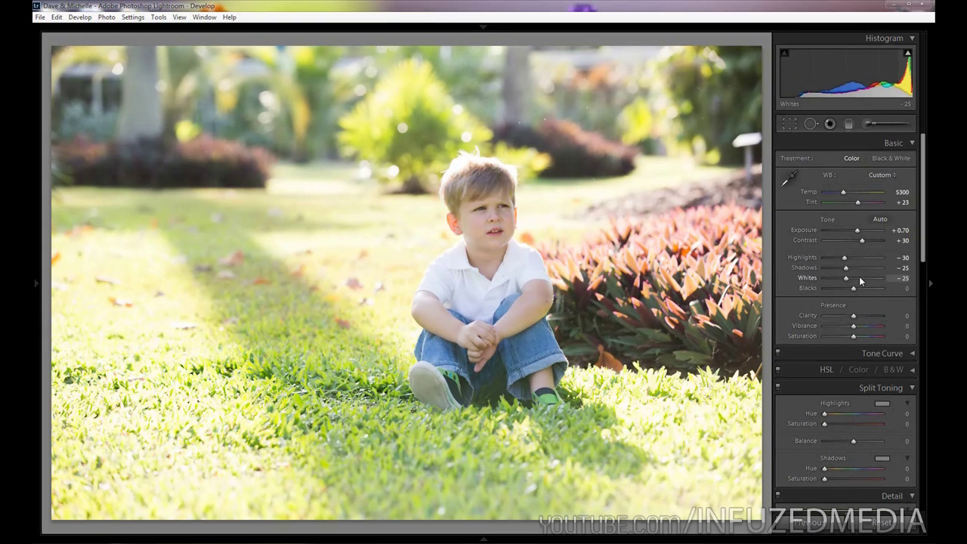
scroll(856, 287, "down", 5)
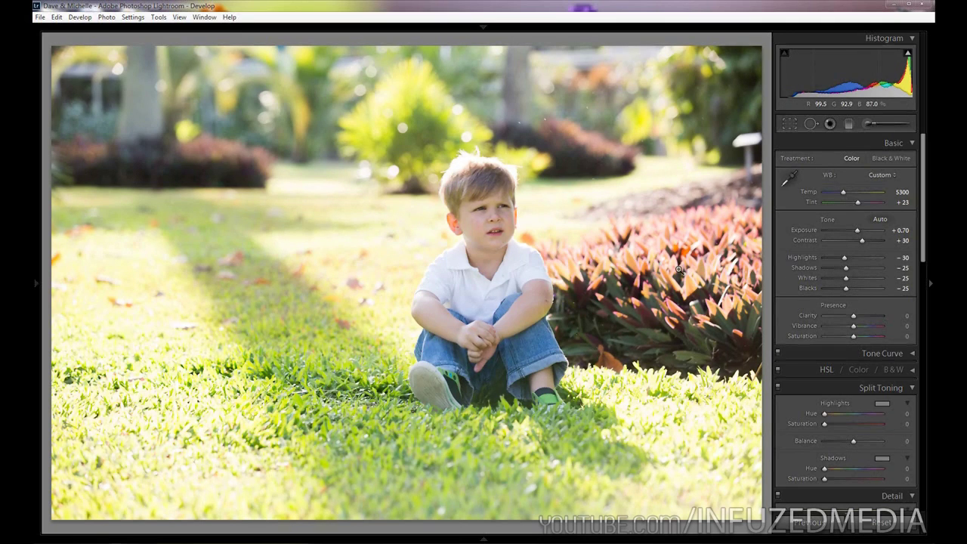
key("backslash")
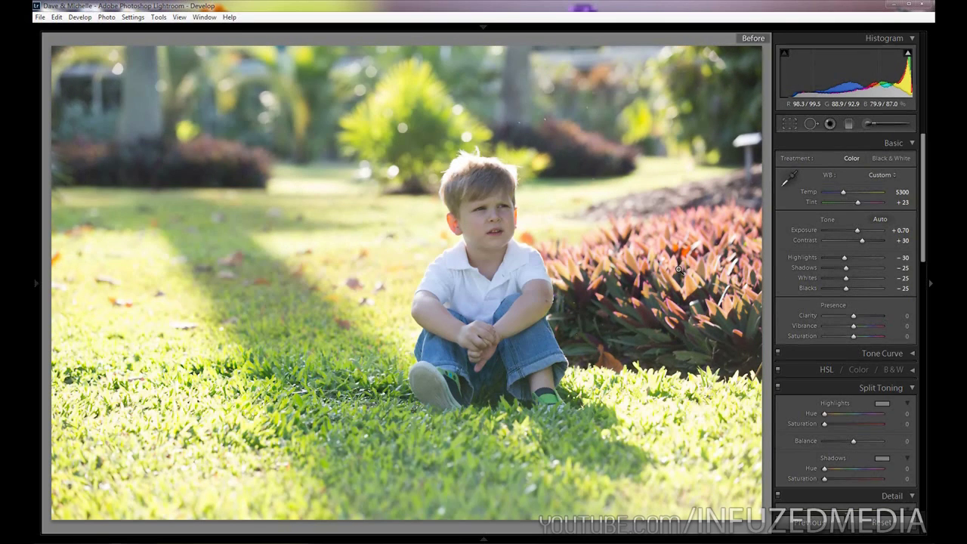
key("backslash")
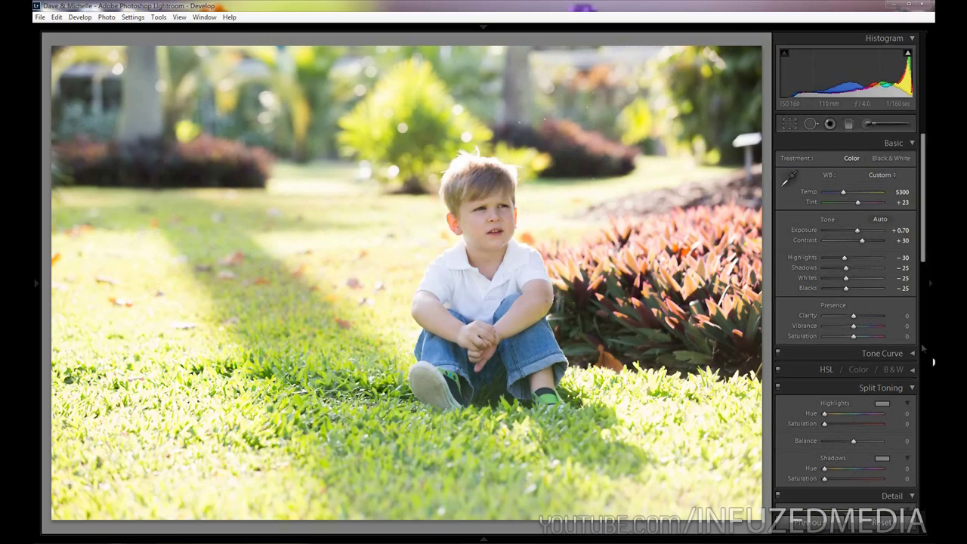
Try Clarity at -10 and at +10 on a close view of the boy, and reset it
left_click(507, 222)
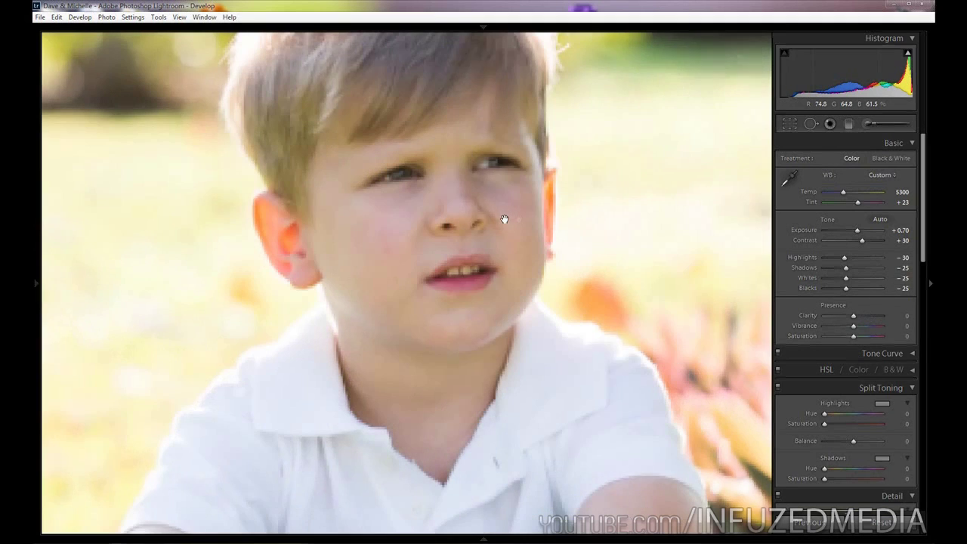
left_click(564, 221)
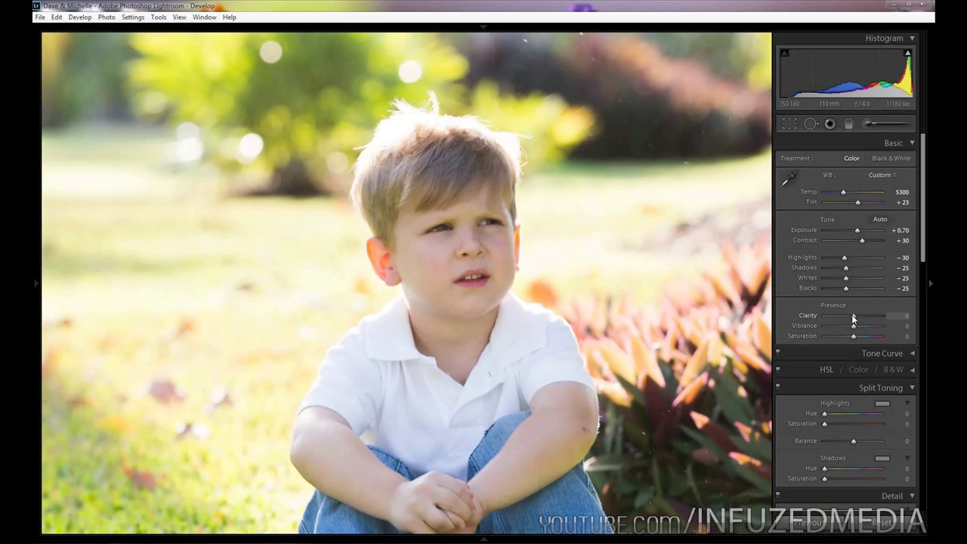
left_click_drag(852, 314, 849, 314)
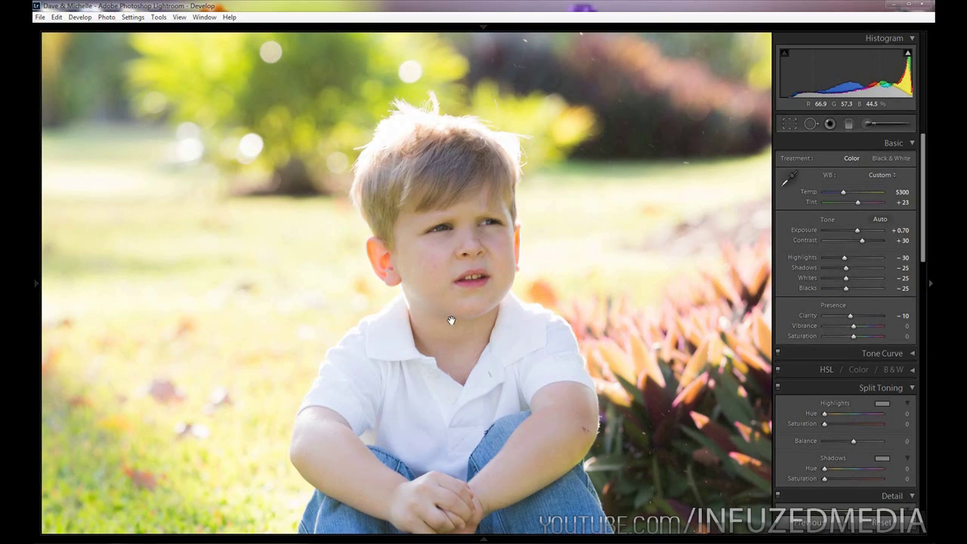
left_click_drag(850, 316, 855, 316)
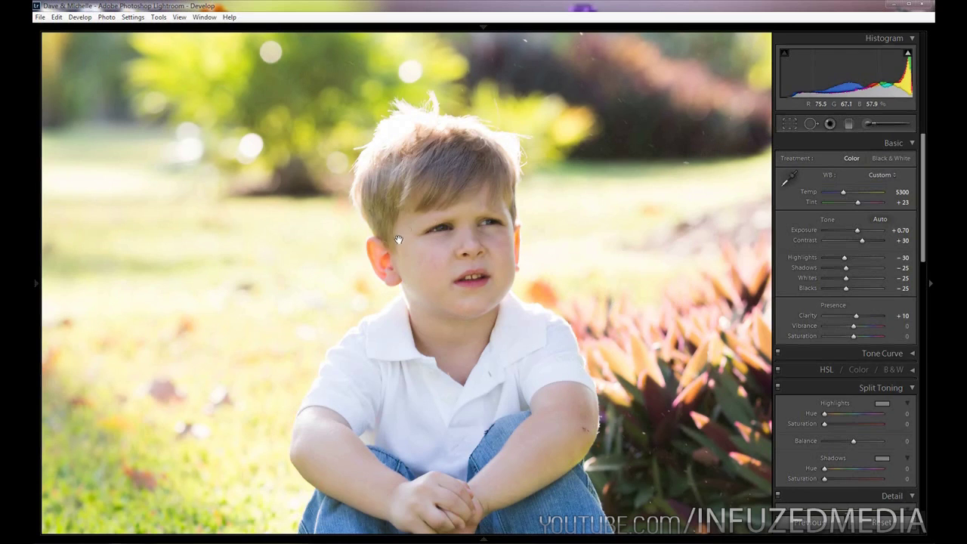
double_click(808, 314)
Set the presence values to Clarity -5, Vibrance +20 and Saturation -15
left_click_drag(847, 315, 846, 316)
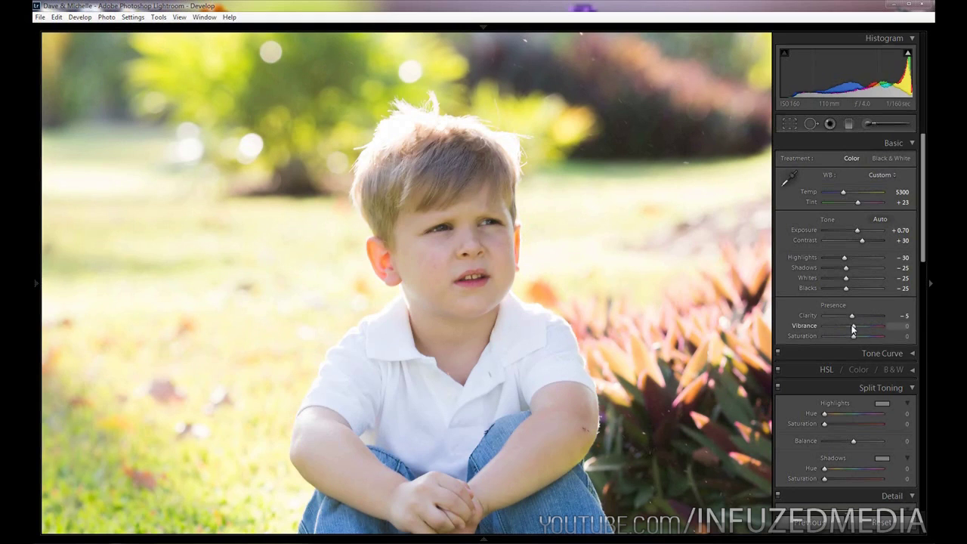
left_click_drag(852, 325, 856, 338)
key("Down")
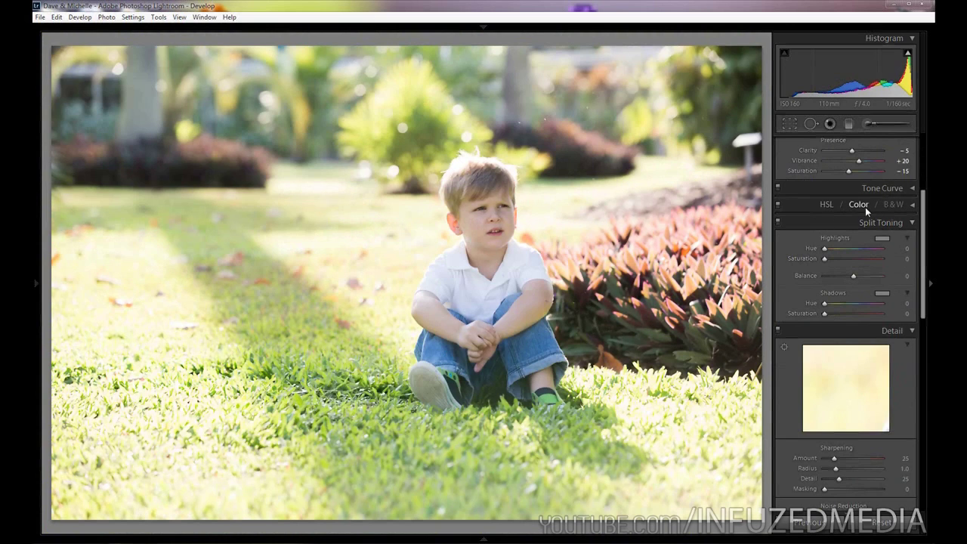
Split-tone the highlights with Hue 65 and Saturation 15, and set the Balance to -20
left_click(903, 249)
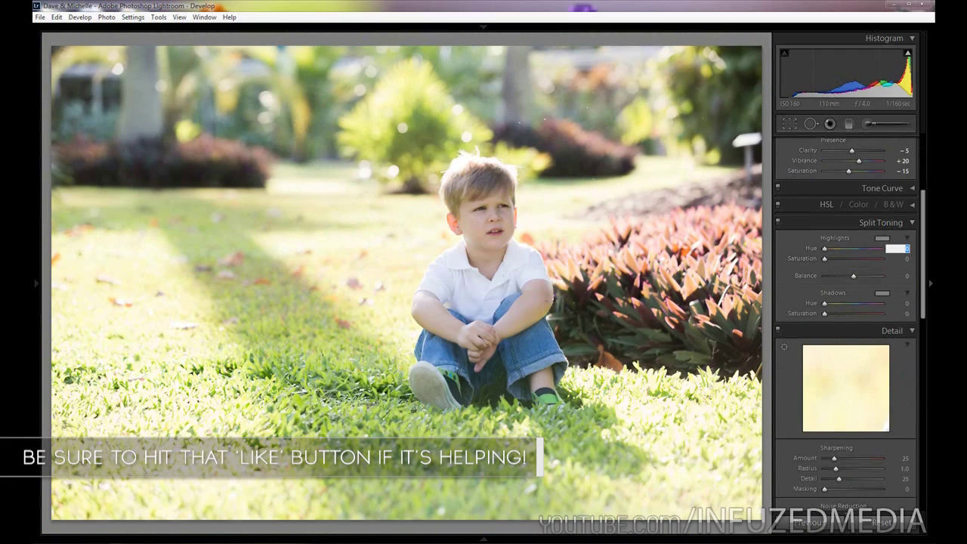
type("65")
key("Tab")
type("15")
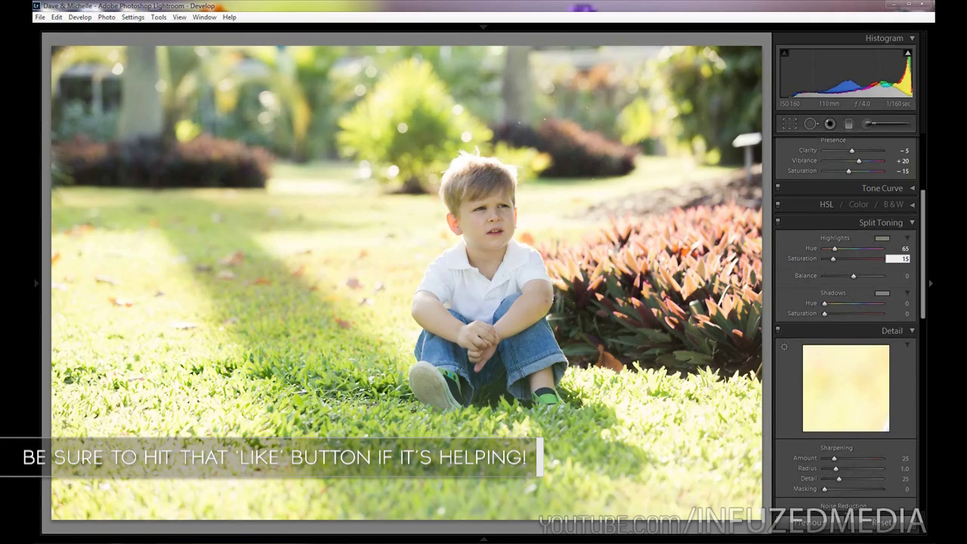
key("Tab")
type("-20")
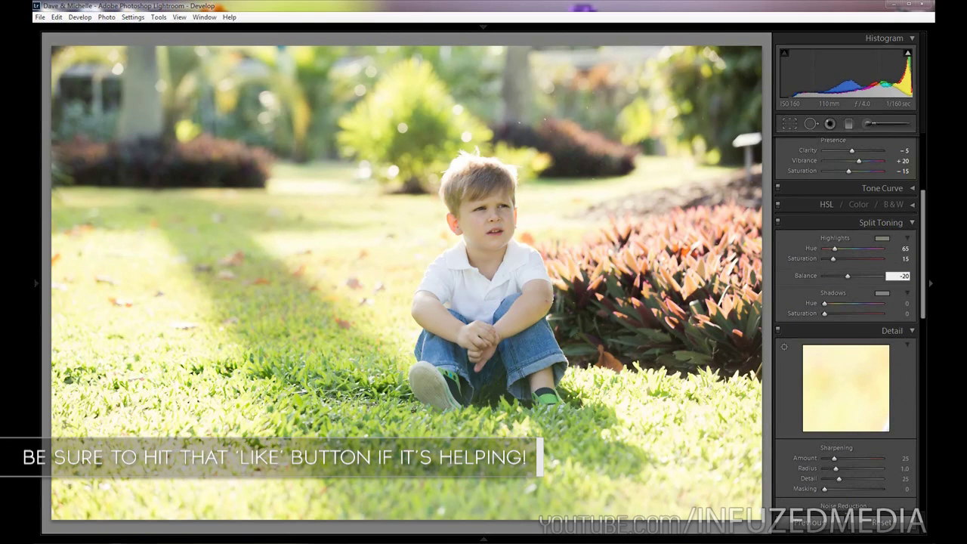
Split-tone the shadows with Hue 50 and Saturation 5
key("Tab")
type("50")
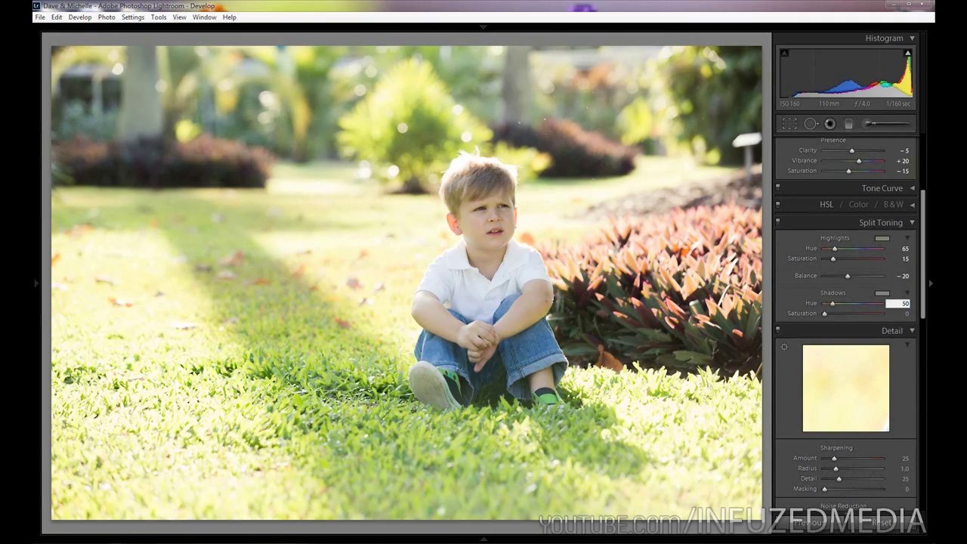
key("Tab")
type("5")
key("Return")
Reduce the white balance temperature to 5100 while checking the boy's skin tone
scroll(846, 295, "up", 3)
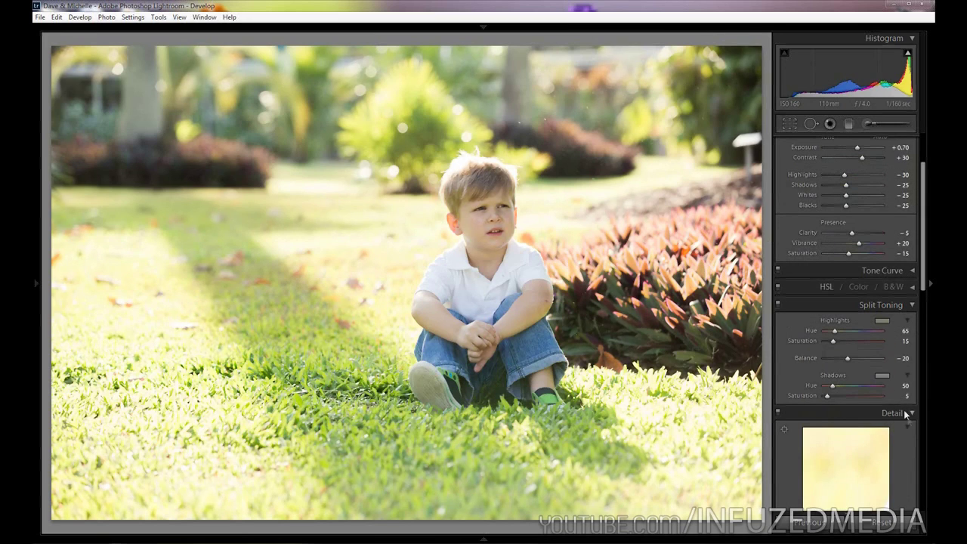
scroll(848, 270, "up", 3)
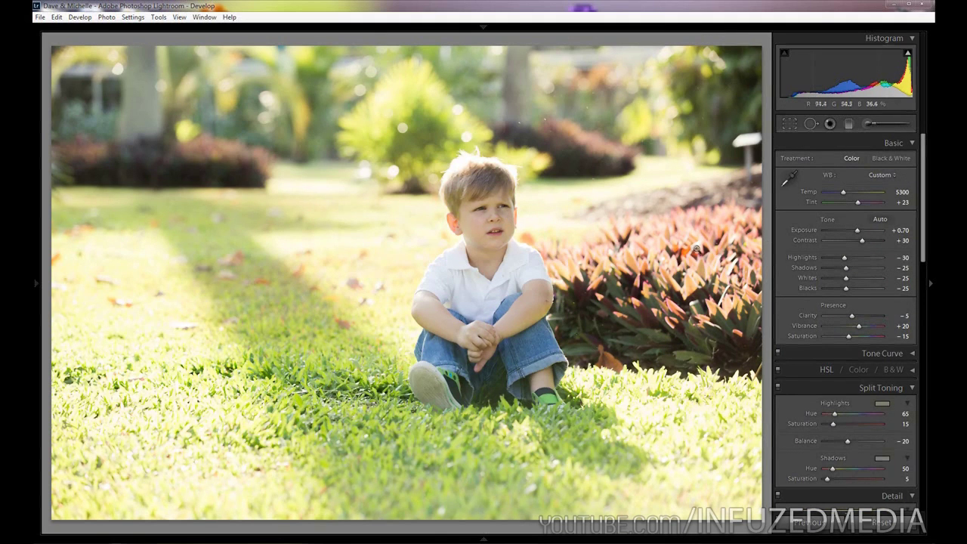
left_click(524, 229)
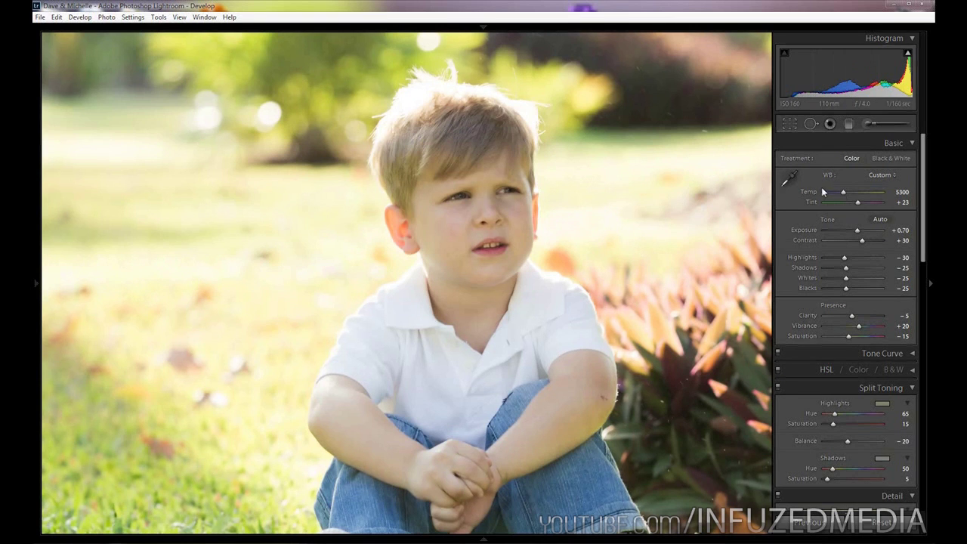
left_click_drag(844, 194, 842, 195)
left_click(697, 276)
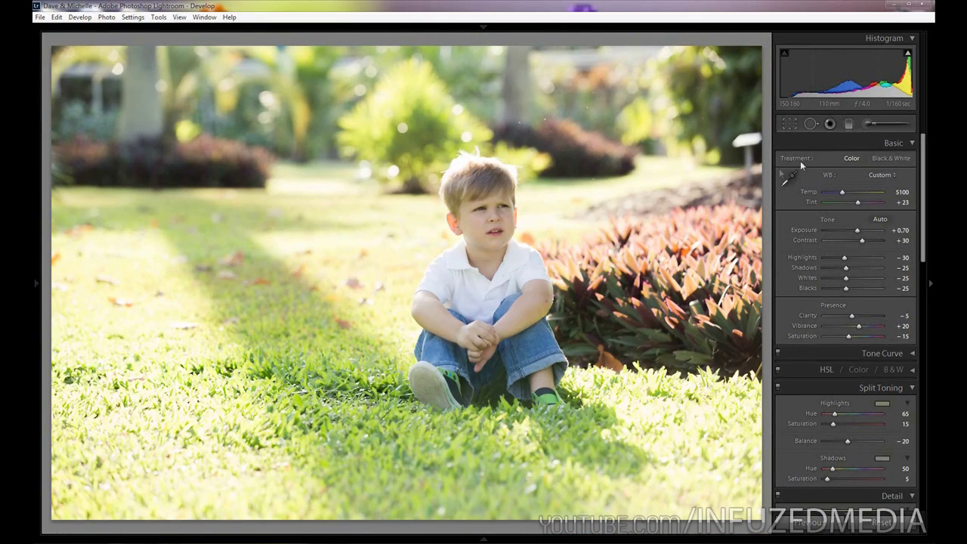
Whiten the boy's teeth using the Adjustment Brush with Exposure 0.20 and Saturation -15, and close the brush
left_click(494, 229)
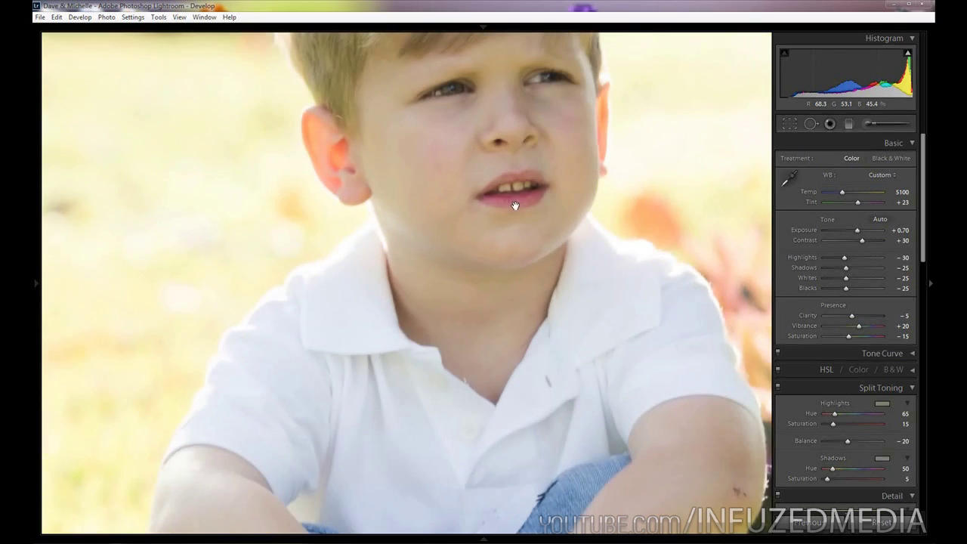
left_click_drag(511, 225, 501, 291)
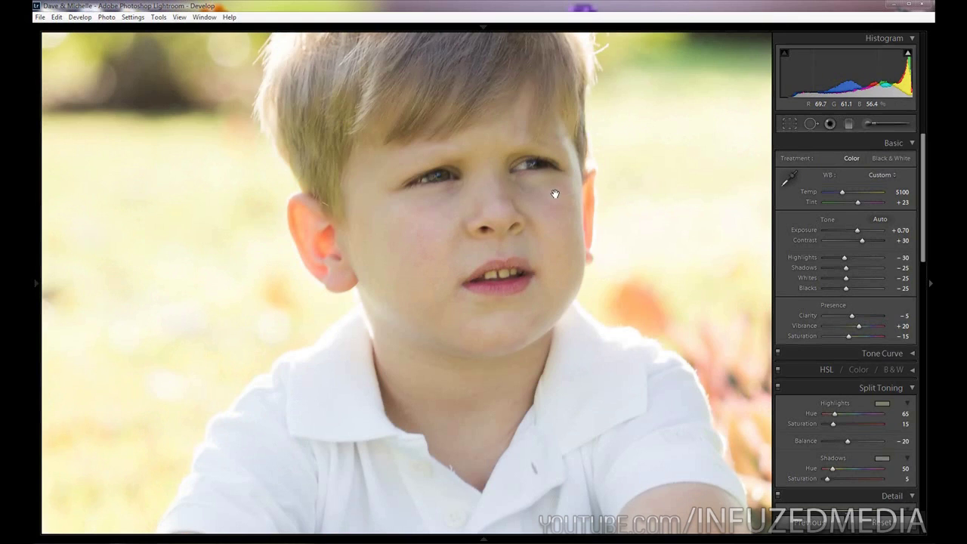
left_click(867, 123)
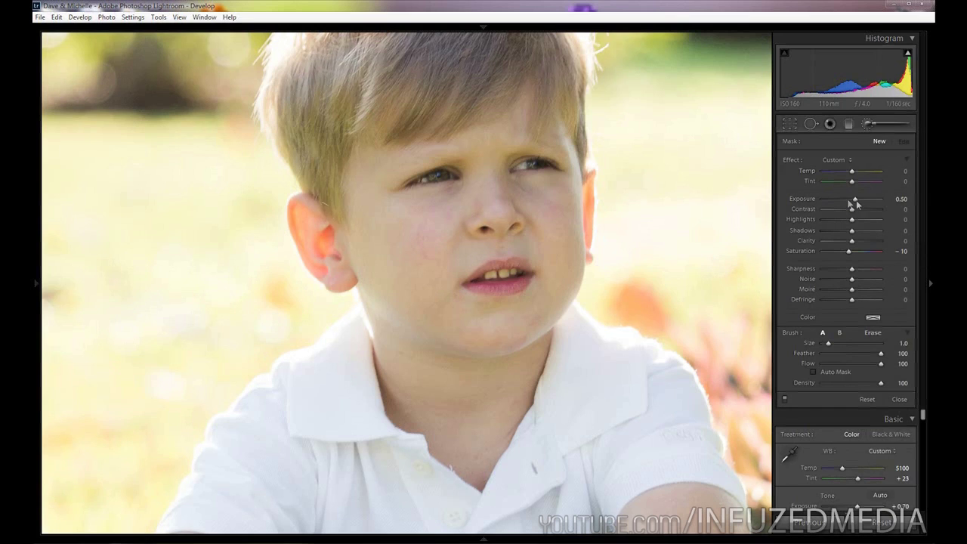
left_click_drag(857, 202, 856, 201)
left_click(850, 254)
left_click_drag(850, 258, 847, 258)
left_click_drag(488, 274, 515, 273)
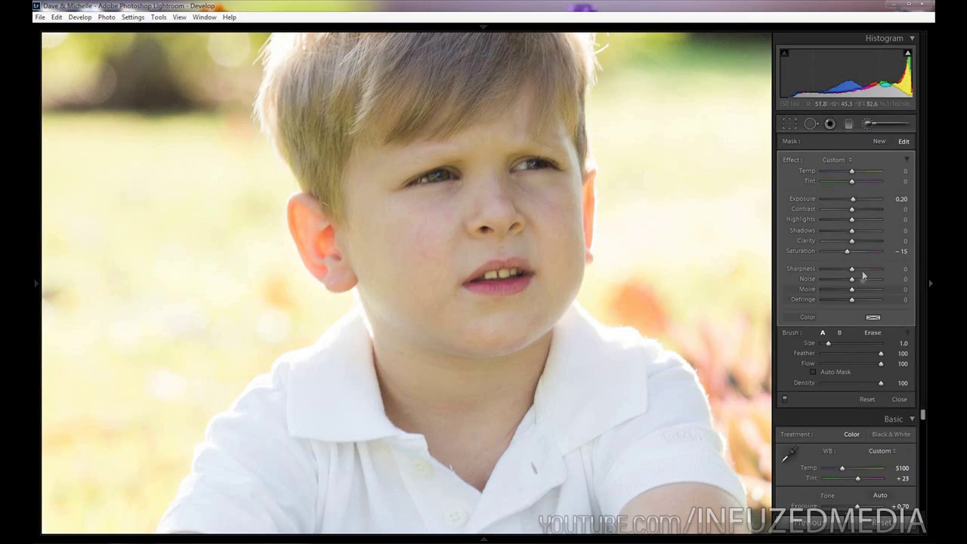
left_click(904, 123)
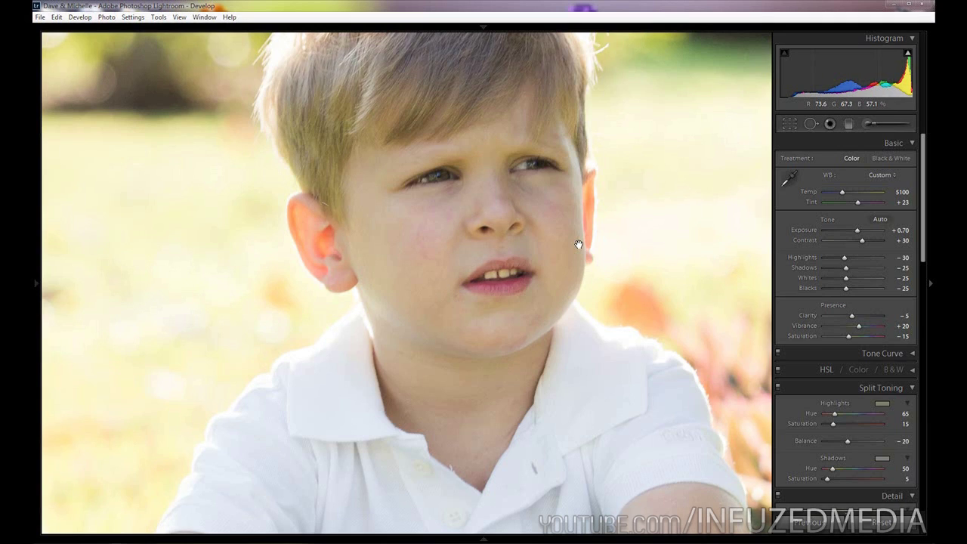
left_click(578, 244)
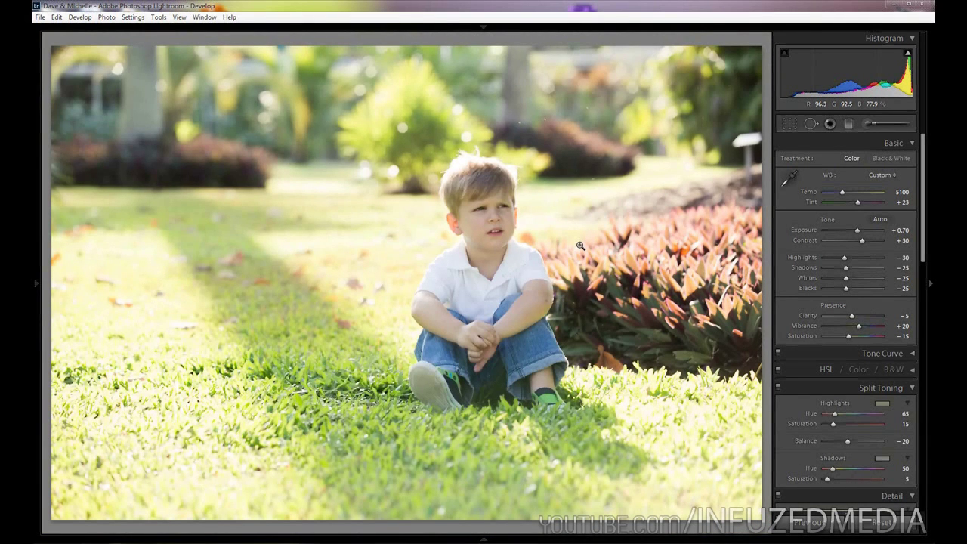